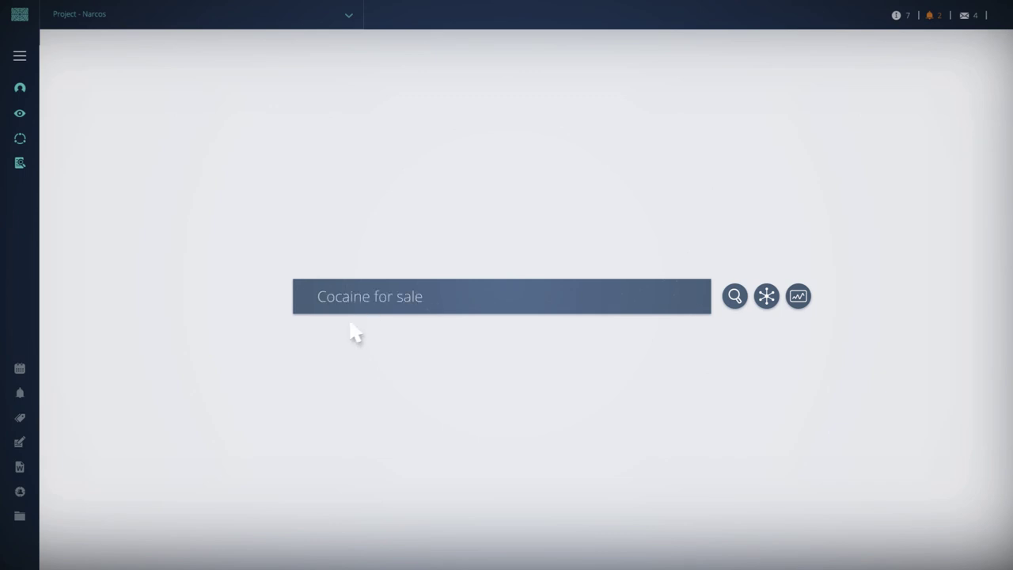
Search online for 'Cocaine for sale' to show top posts and a map of their locations.
left_click(734, 296)
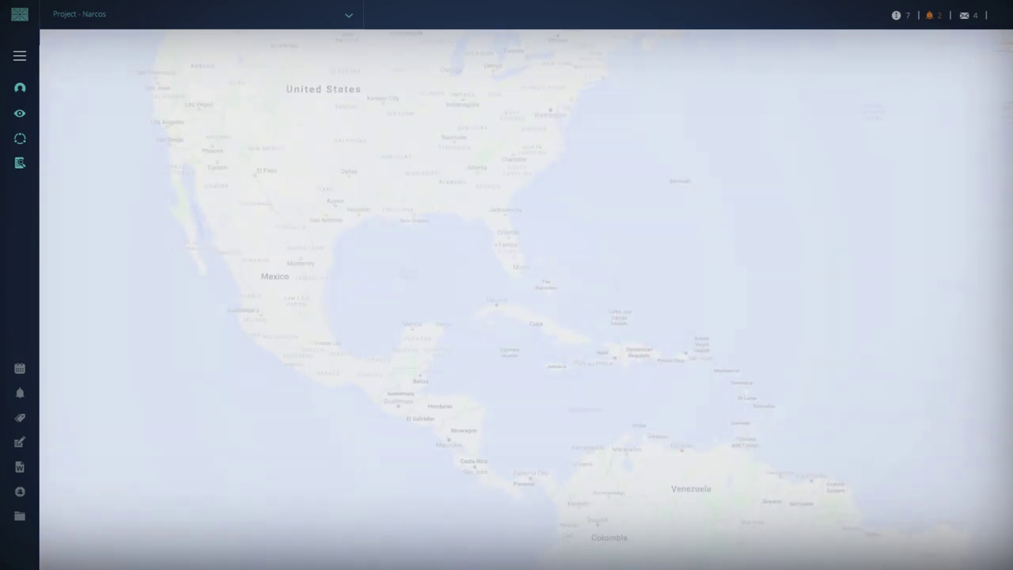